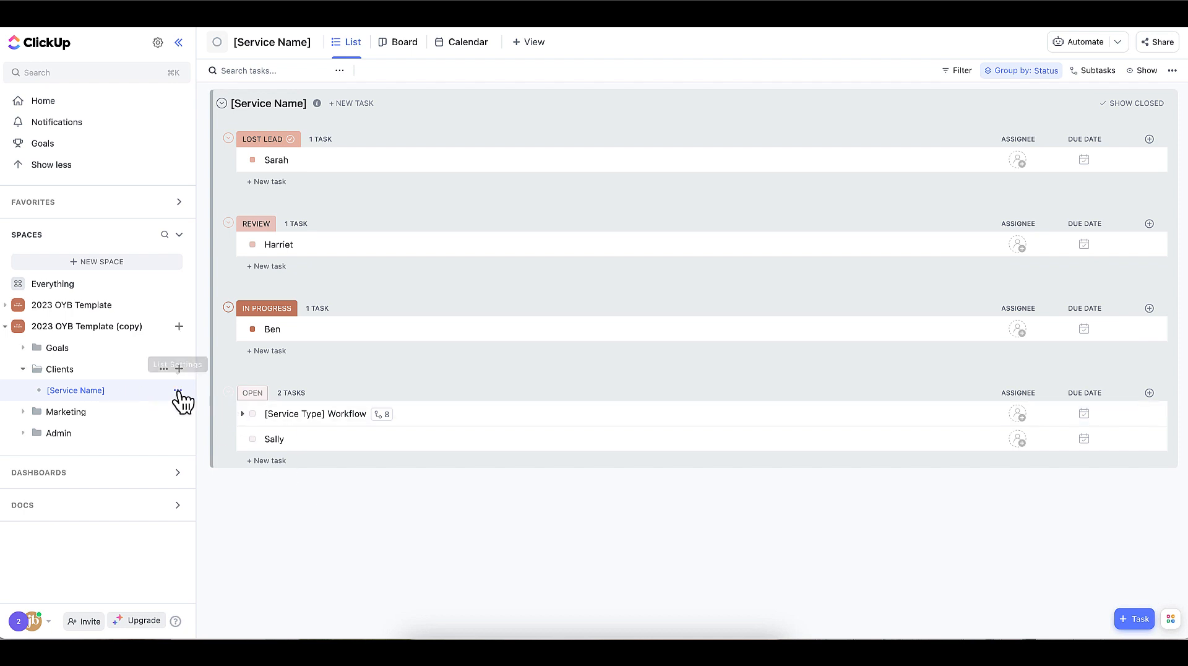
- View the Clients folder's task list and return to the [Service Name] list
click(177, 391)
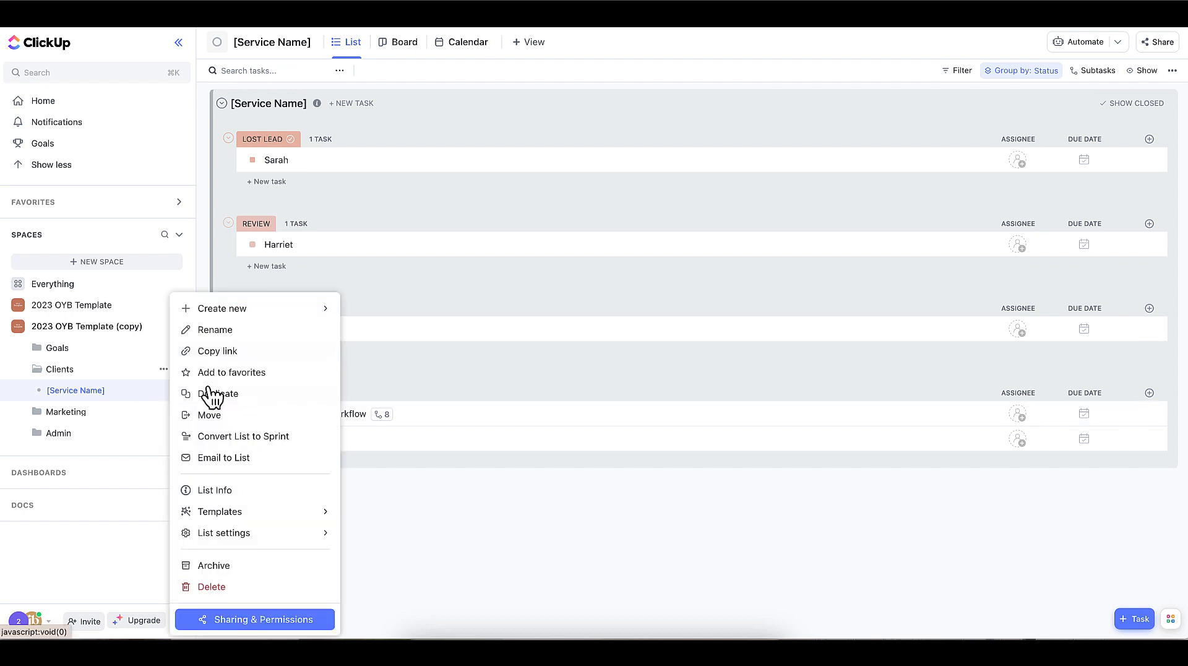
click(132, 388)
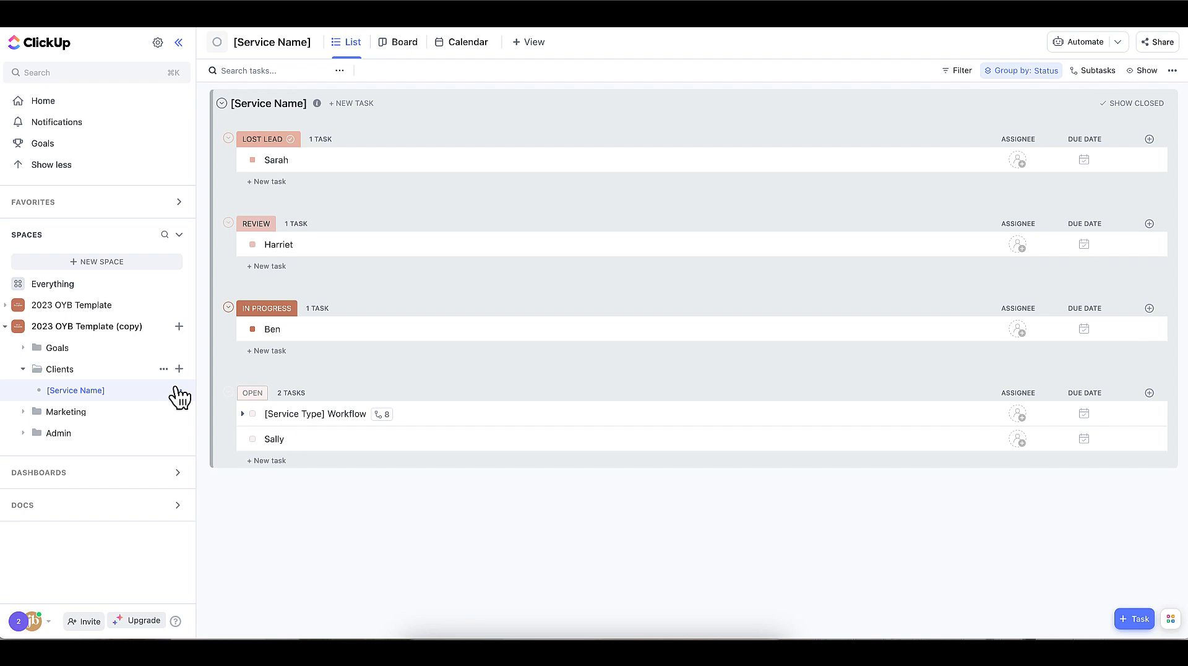
click(64, 369)
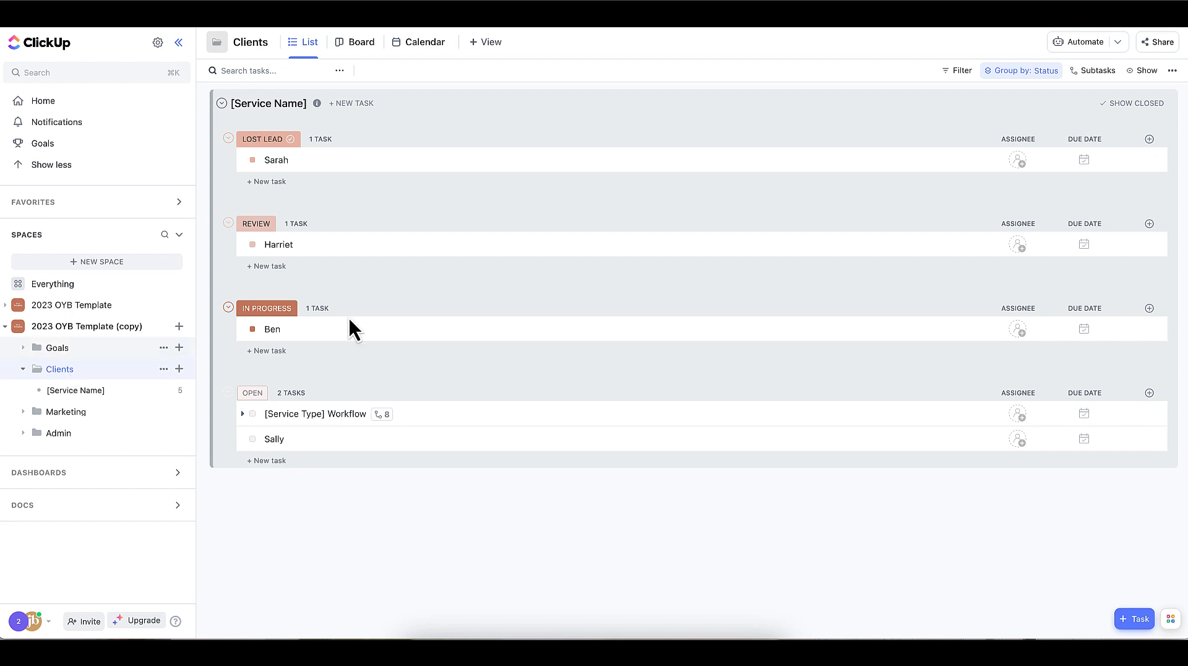
click(89, 395)
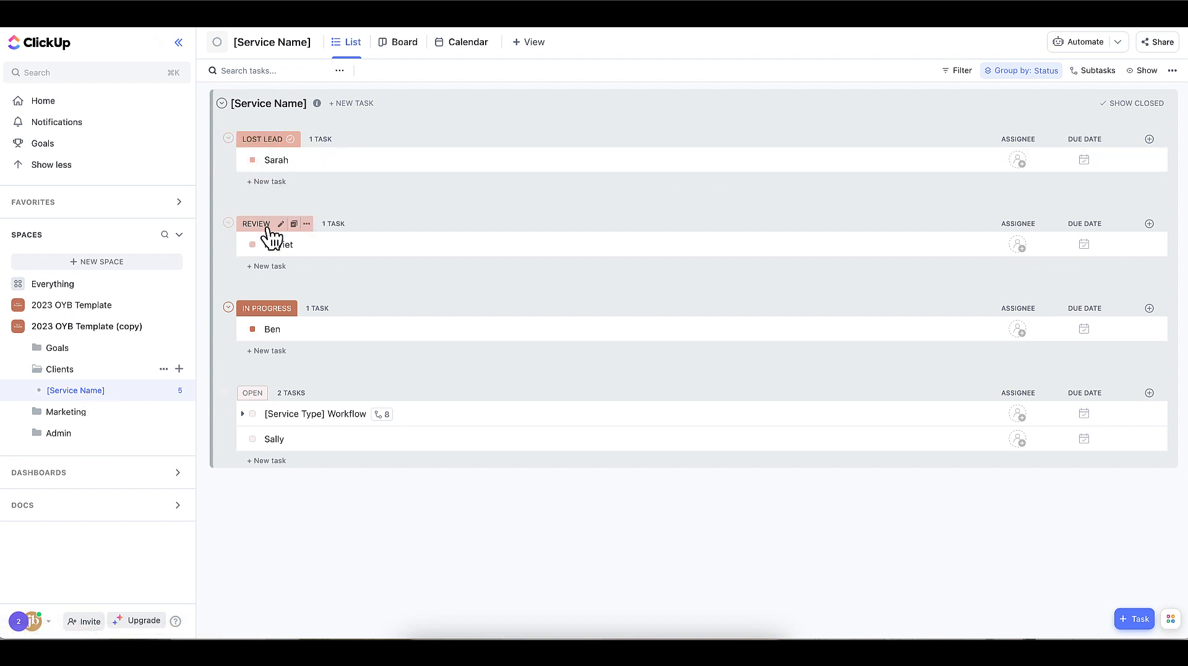
- Move the Review task into the Lost Lead group and set the In Progress task's status to Open
drag(282, 247, 258, 180)
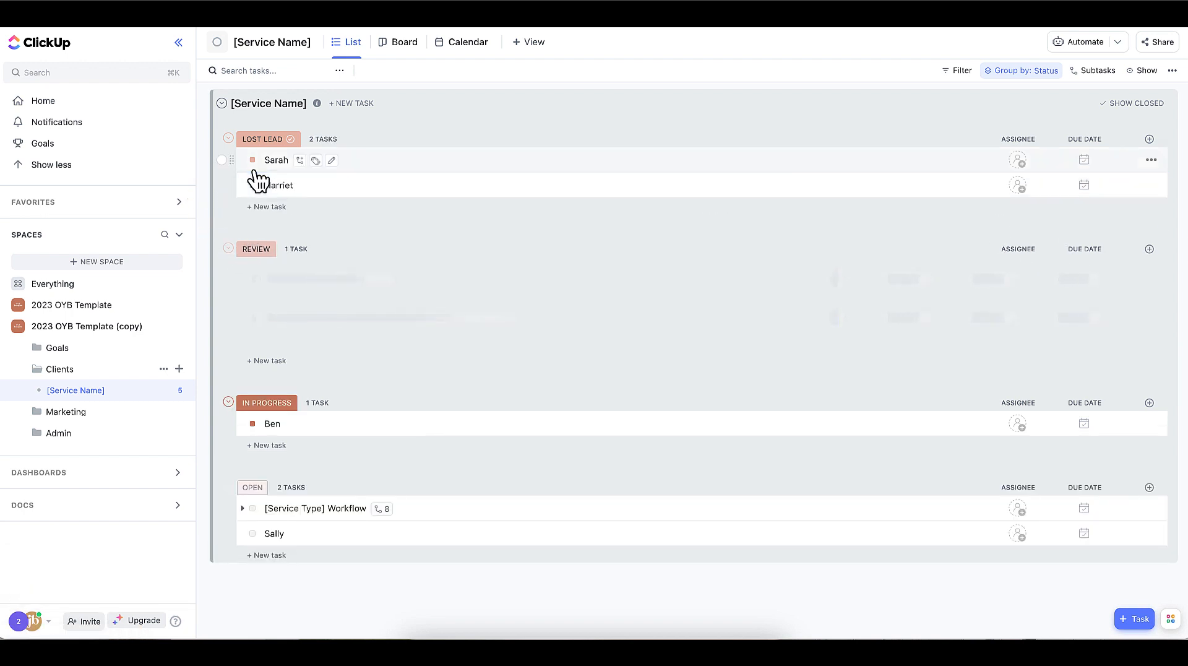
click(253, 270)
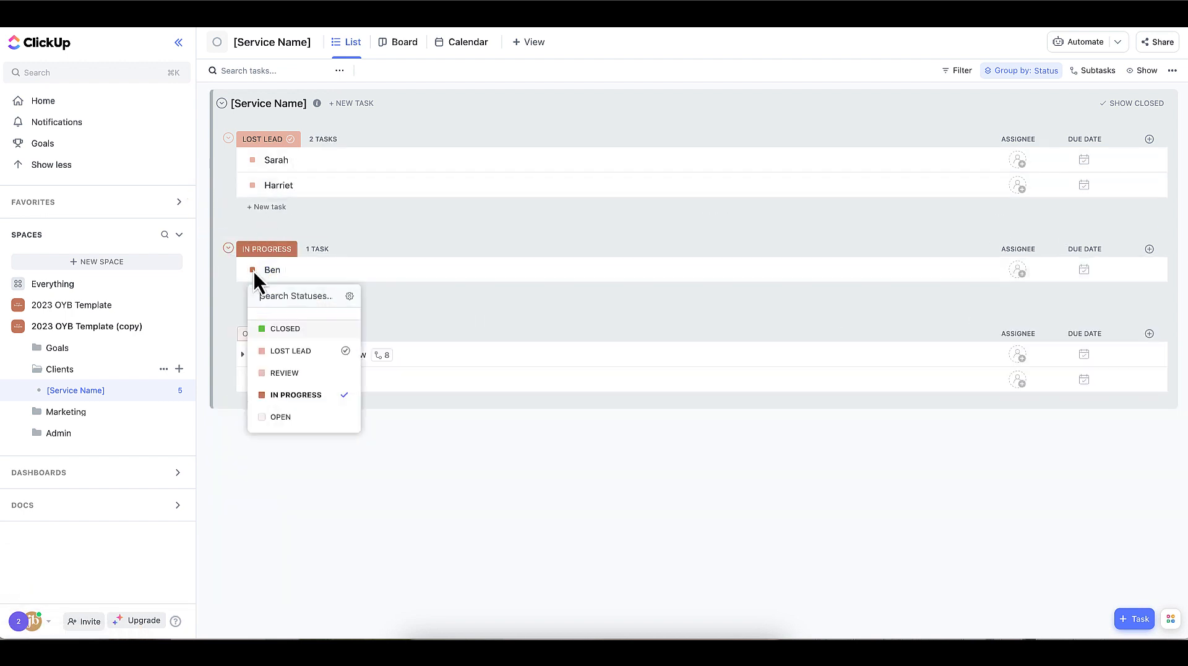
click(286, 325)
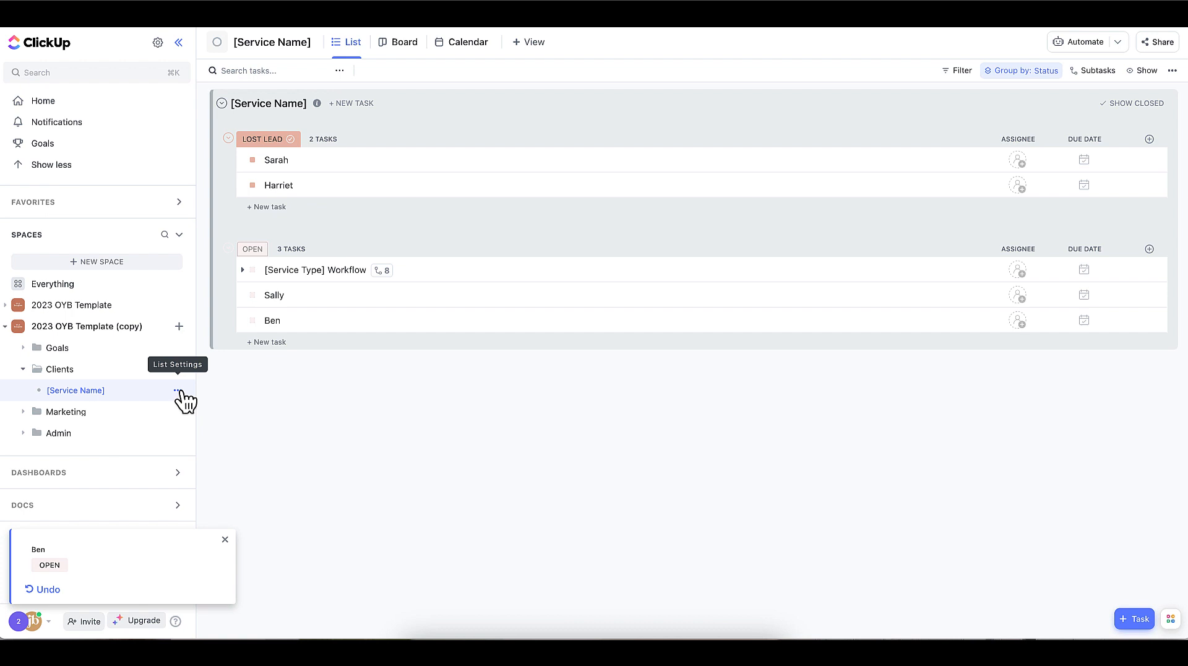
- Examine the custom status settings of the [Service Name] list, including the In Progress status, and close them without saving
click(179, 390)
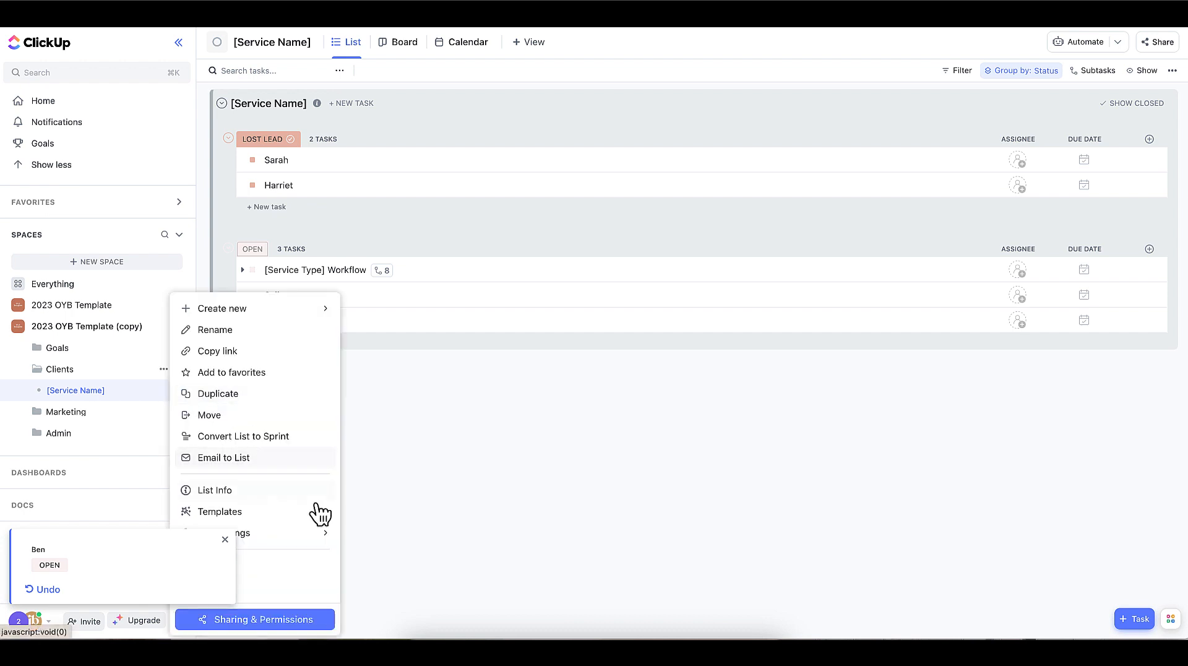
mouse_move(321, 532)
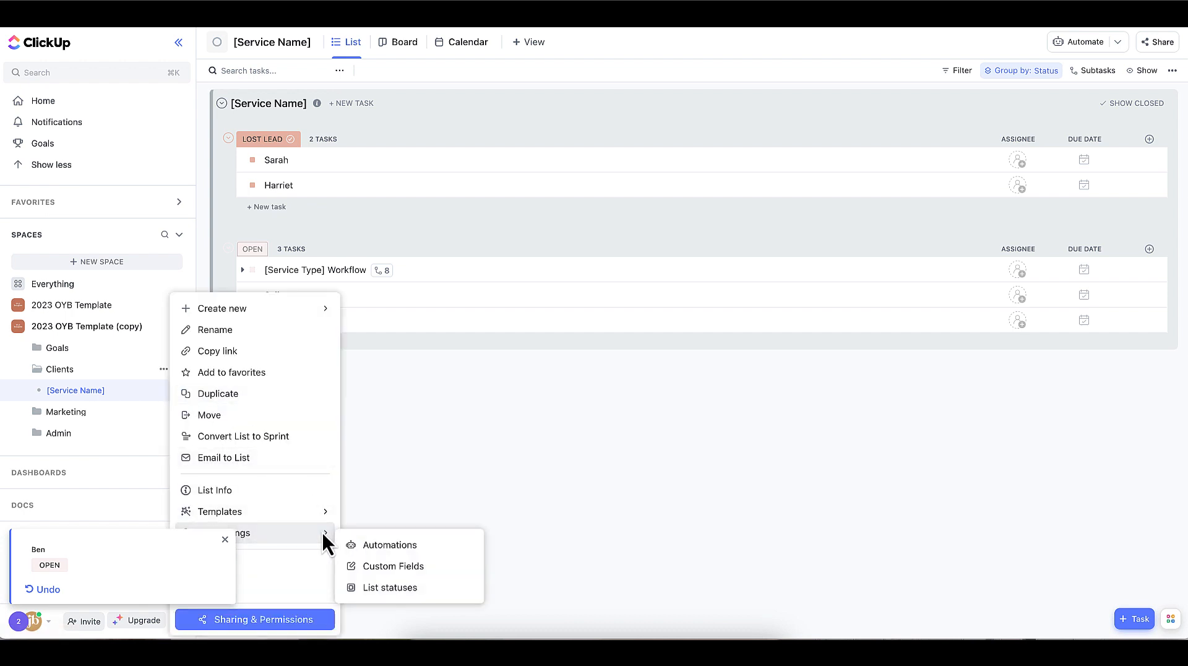
click(386, 593)
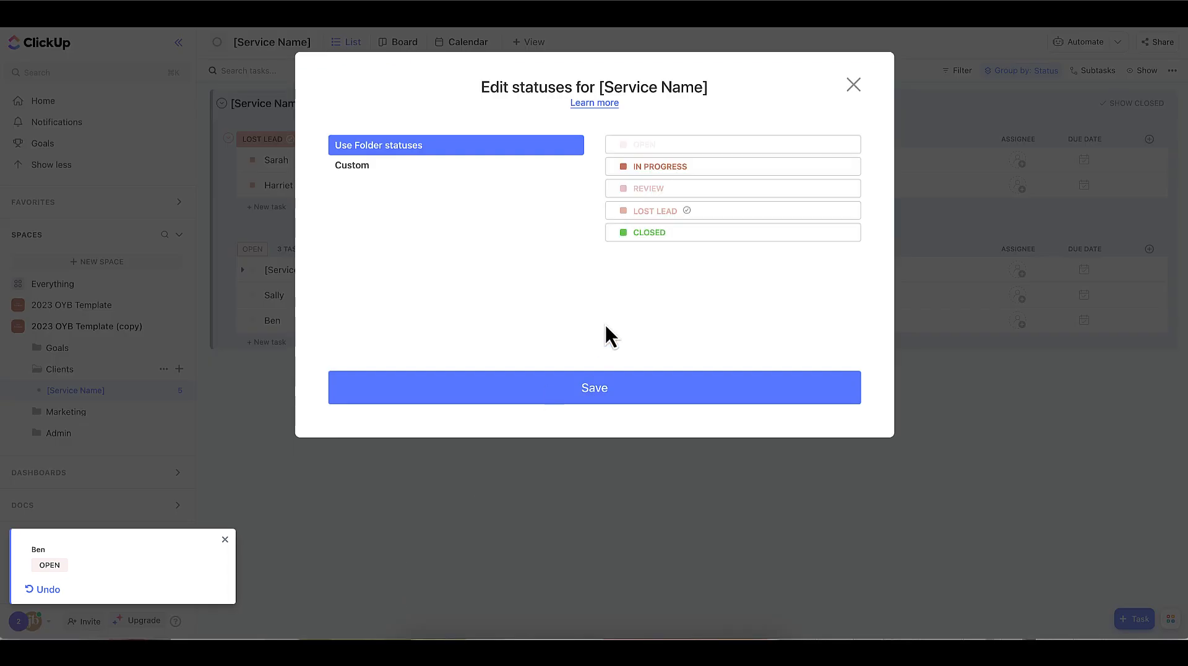
click(352, 165)
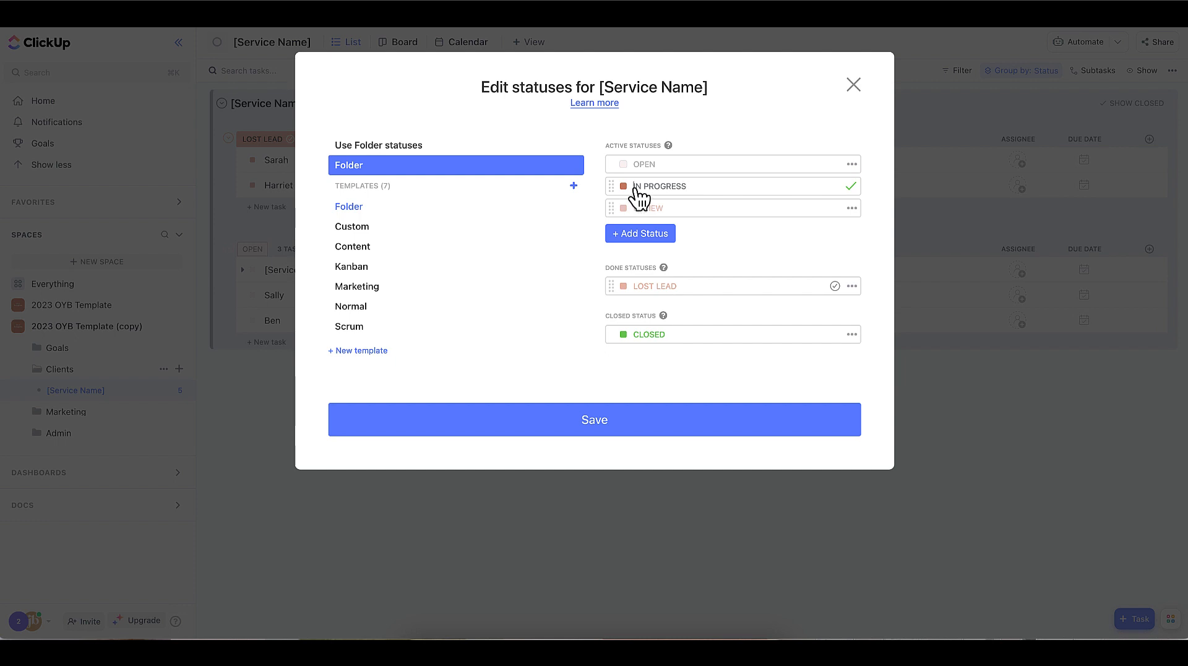
drag(635, 187, 689, 186)
click(695, 187)
click(854, 84)
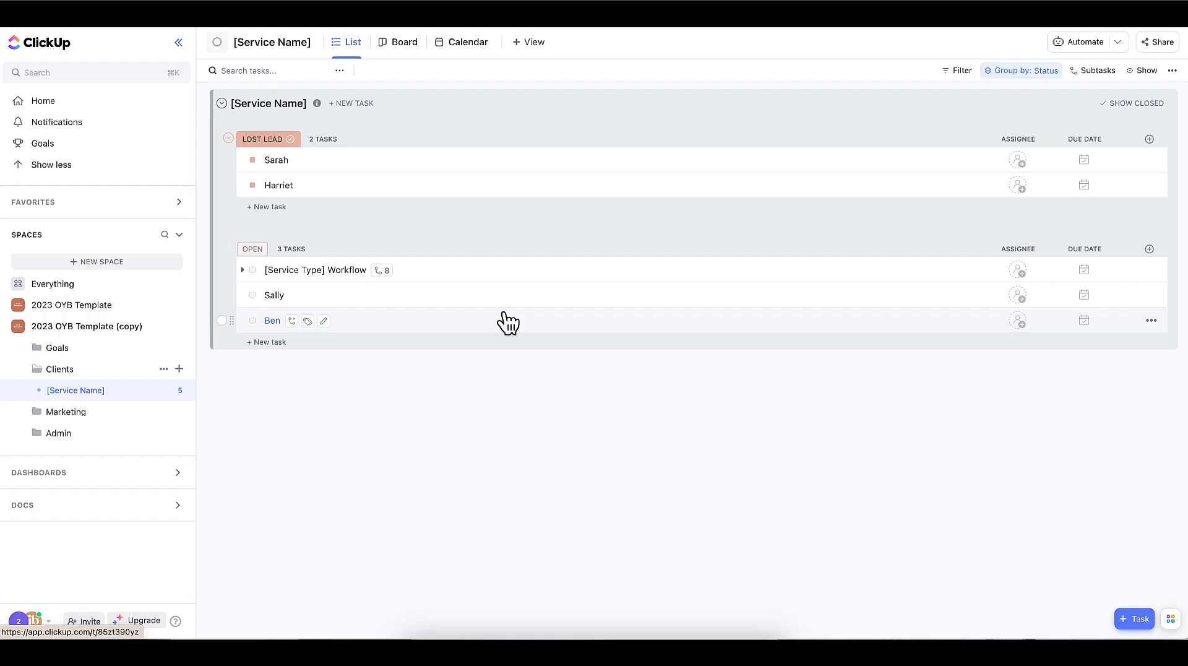
- Open the [Service Type] Workflow task and look over its client process subtasks
click(308, 272)
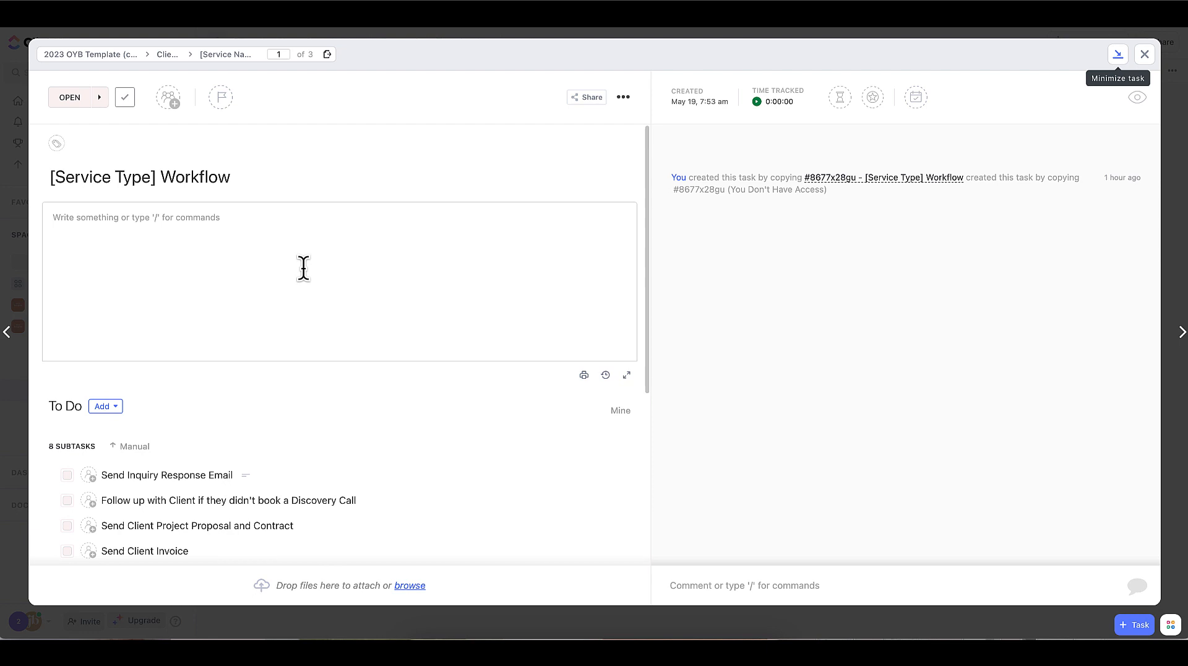
scroll(294, 319, down, 5)
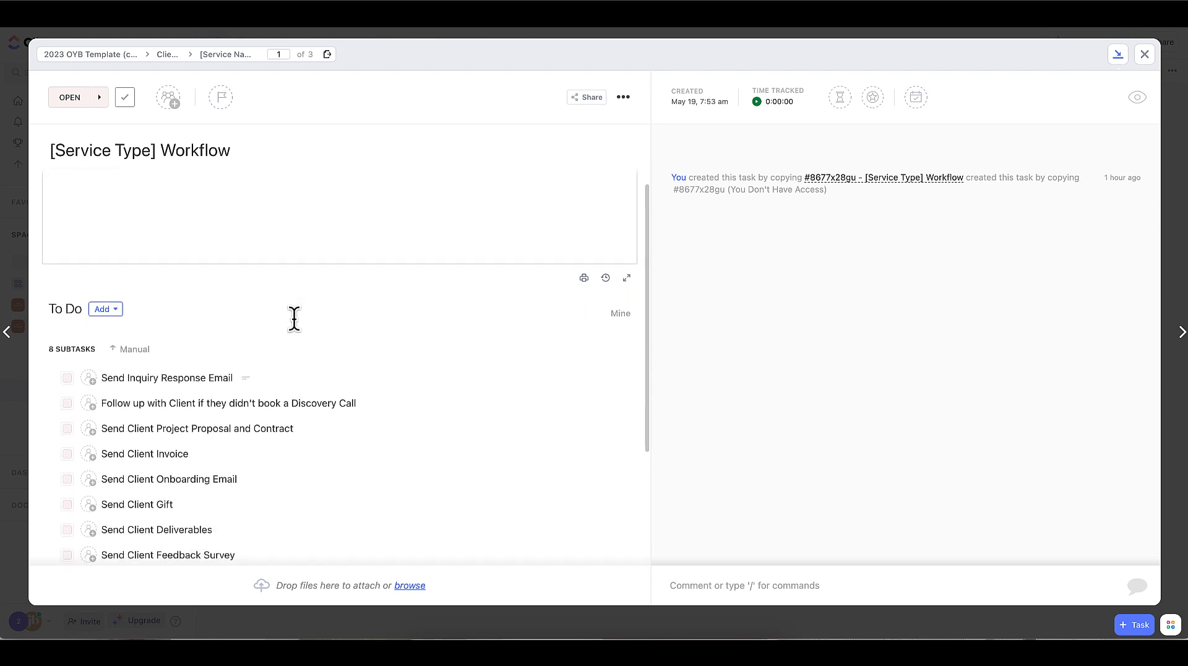
scroll(294, 318, down, 1)
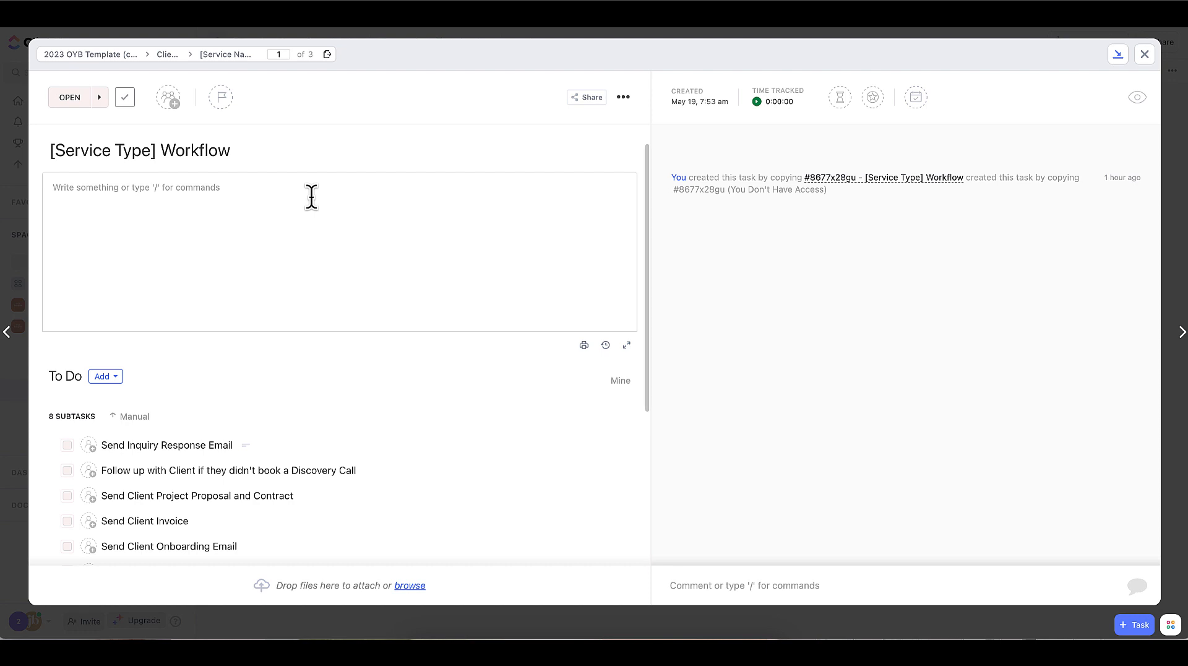
scroll(311, 197, up, 1)
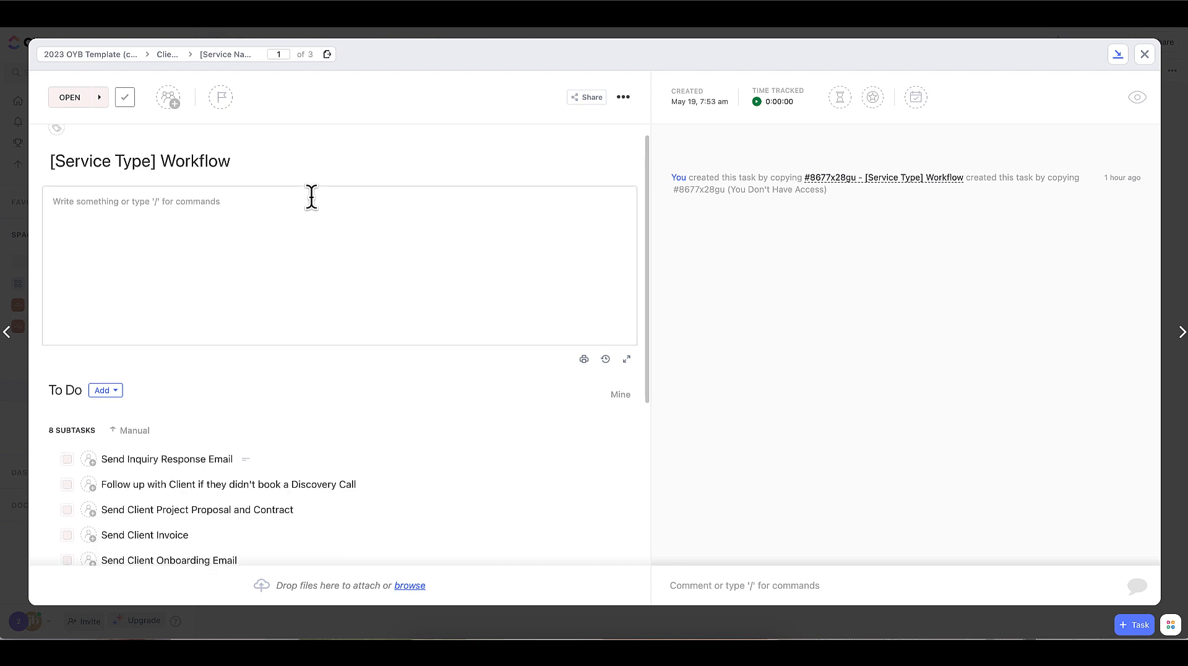
scroll(311, 197, down, 1)
scroll(311, 197, down, 1)
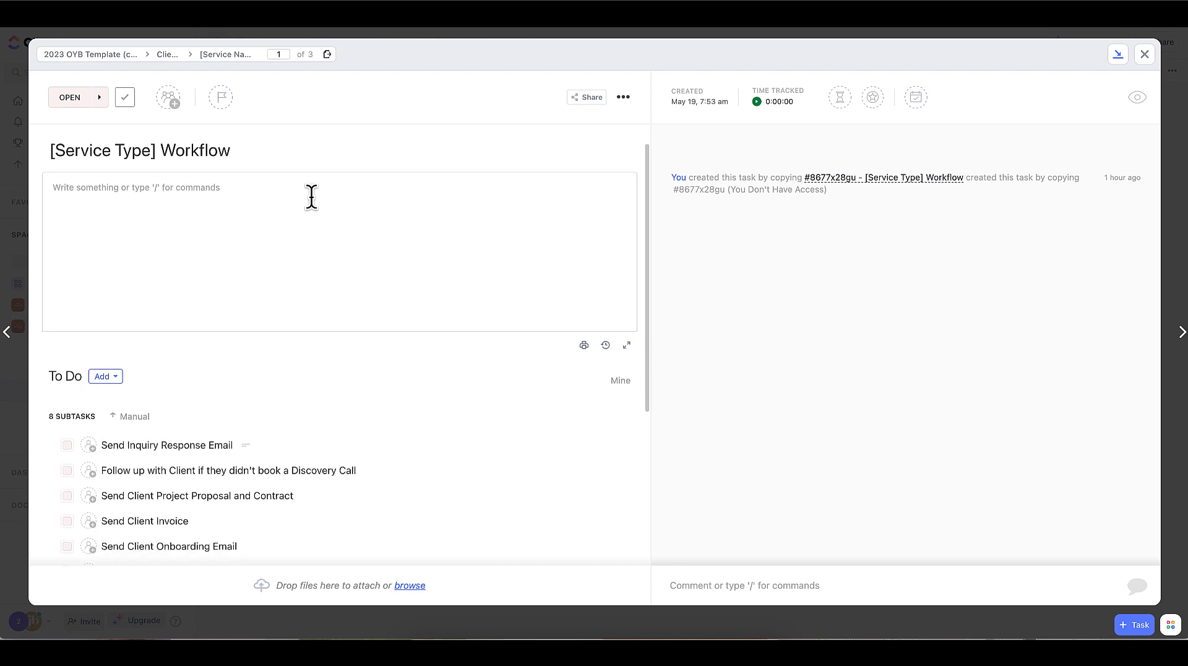
scroll(311, 197, down, 2)
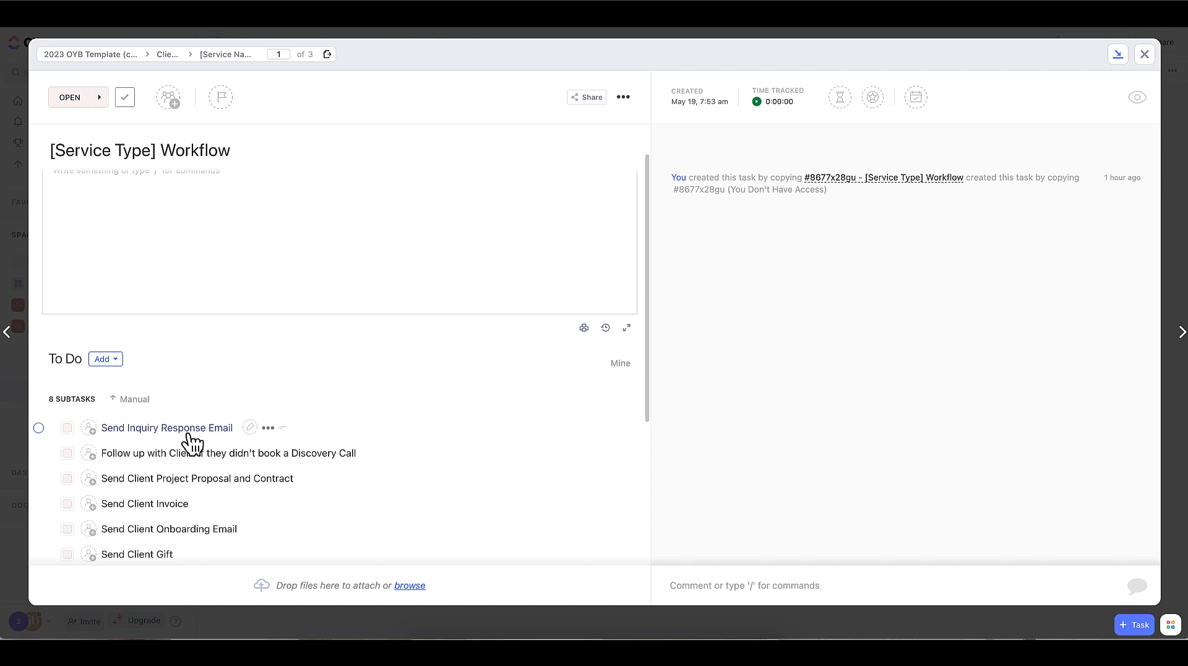
- Open the Send Inquiry Response Email subtask and examine the reply text in its description
click(191, 338)
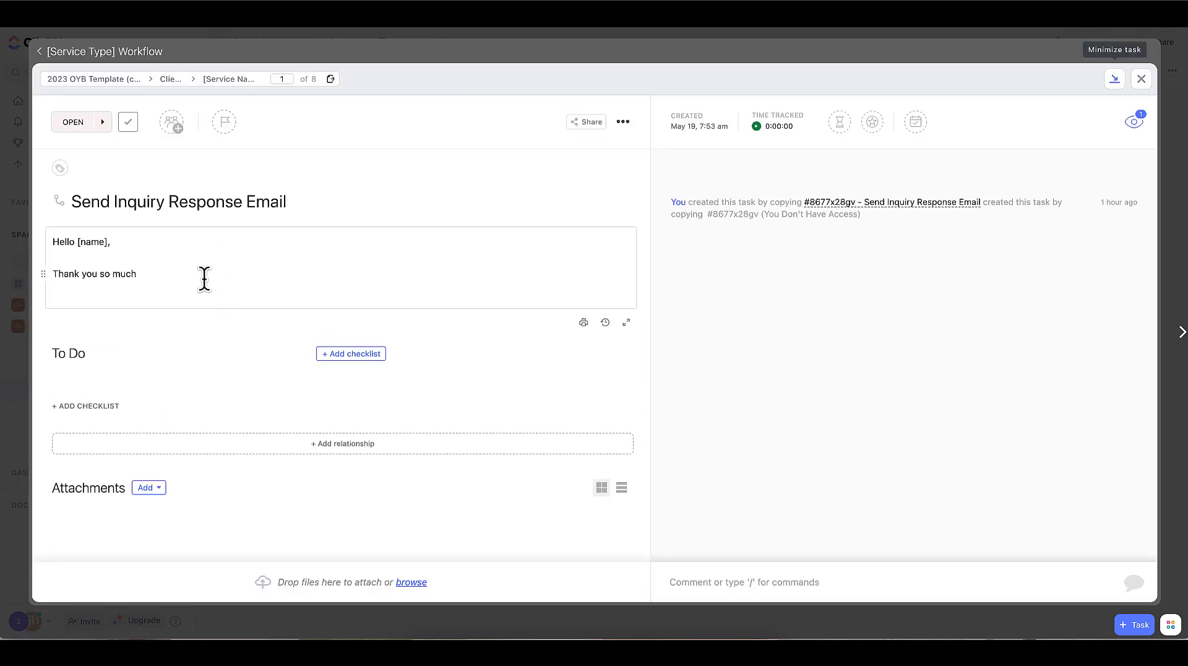
click(195, 276)
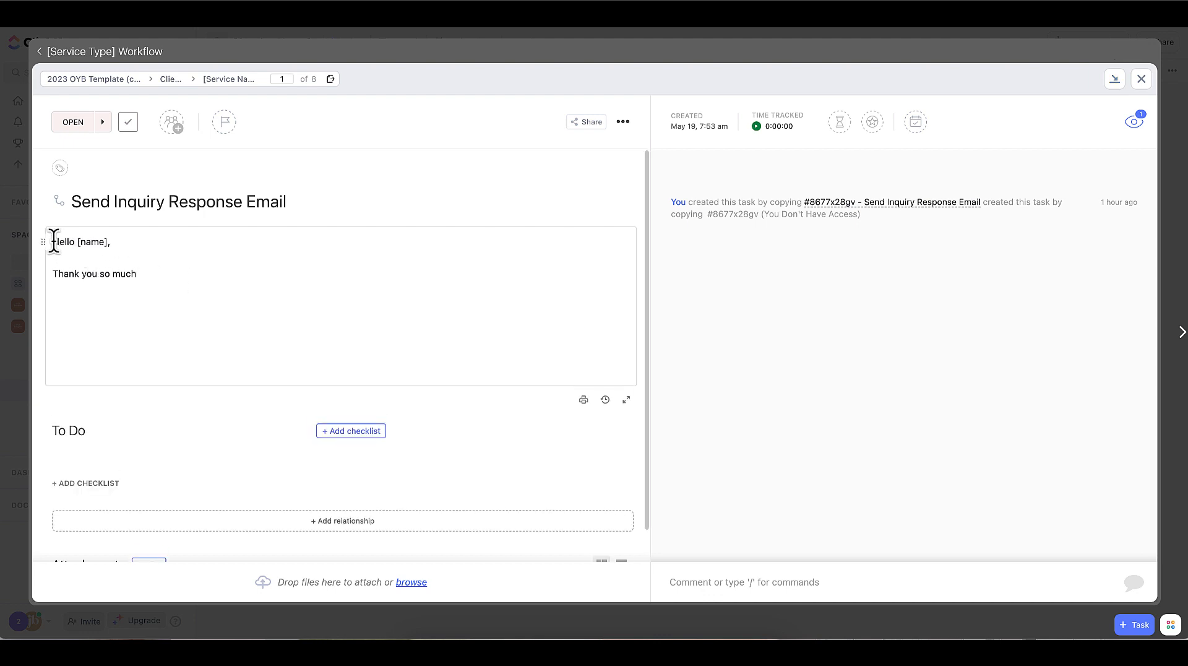
drag(54, 241, 173, 279)
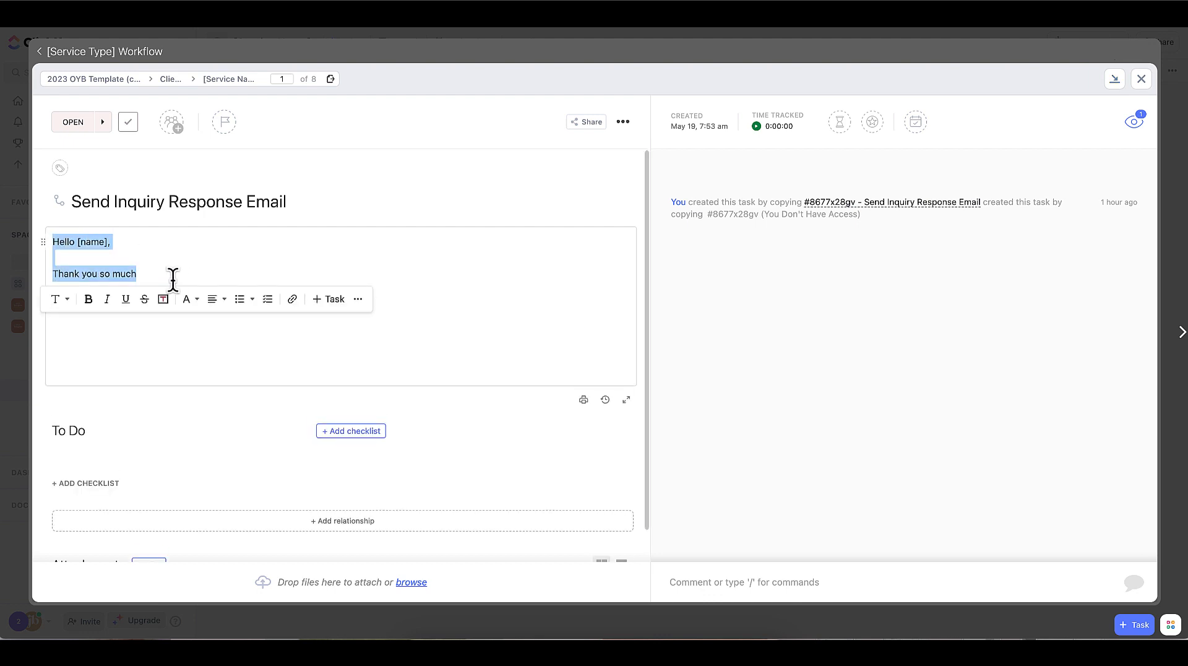
click(169, 277)
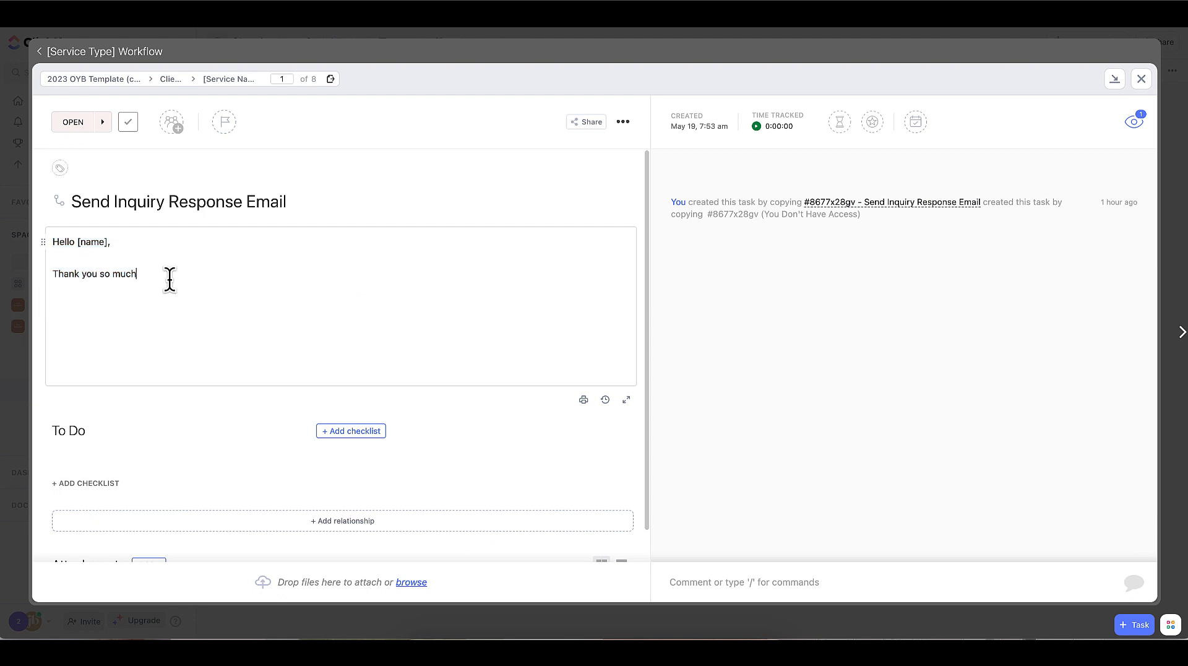
drag(53, 242, 194, 321)
key(super+c)
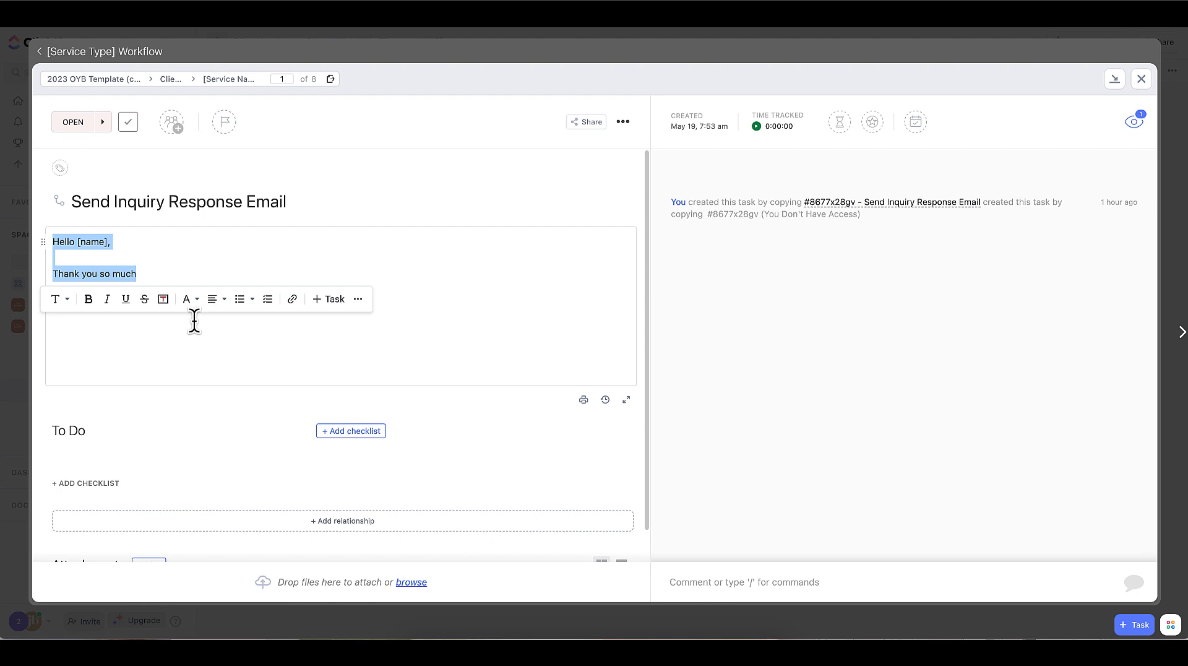
click(194, 321)
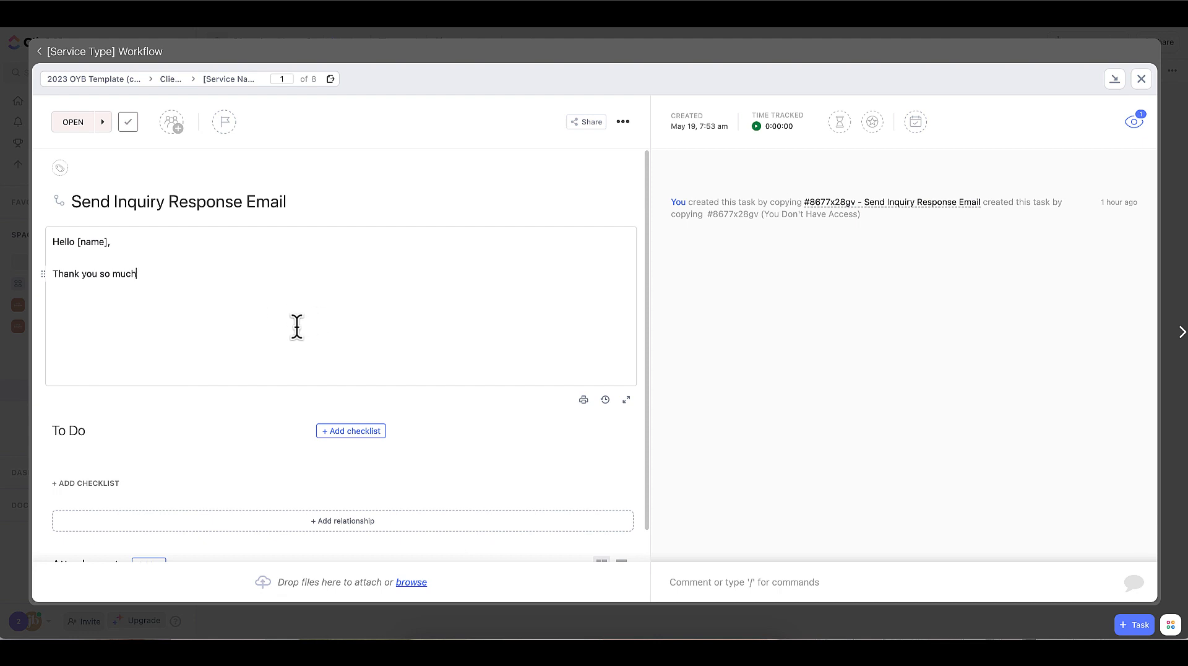
- Copy the subtask description's reply text into the comment box and switch the comment to an email draft
drag(294, 326, 72, 243)
click(239, 259)
click(703, 582)
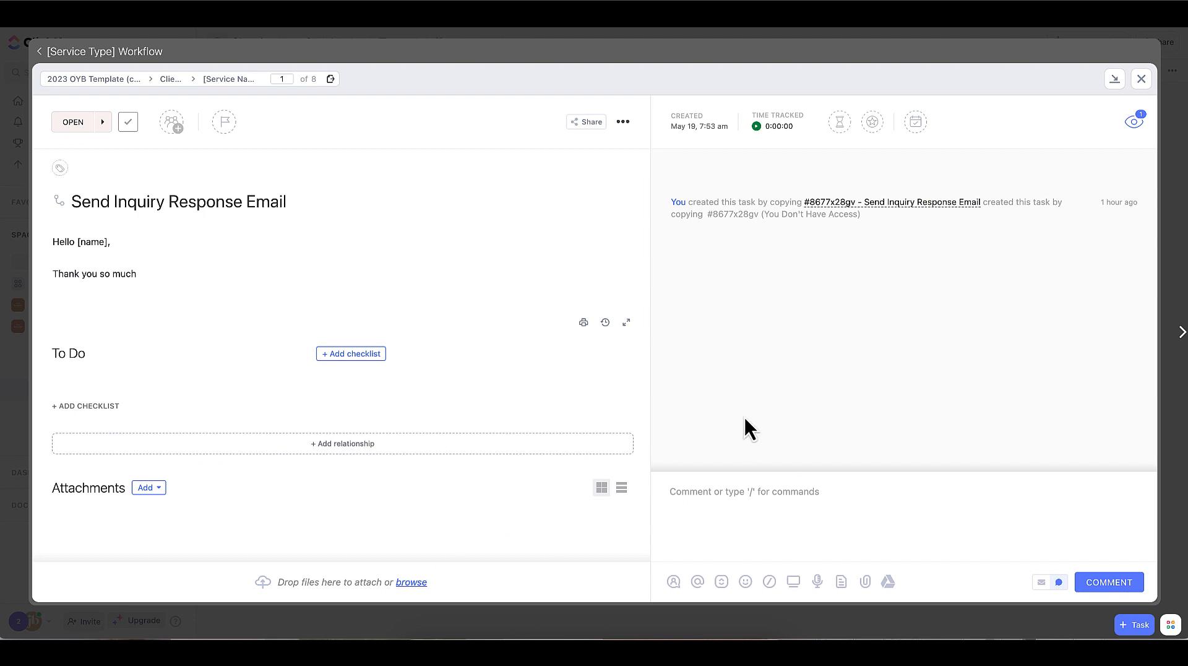
key(super+v)
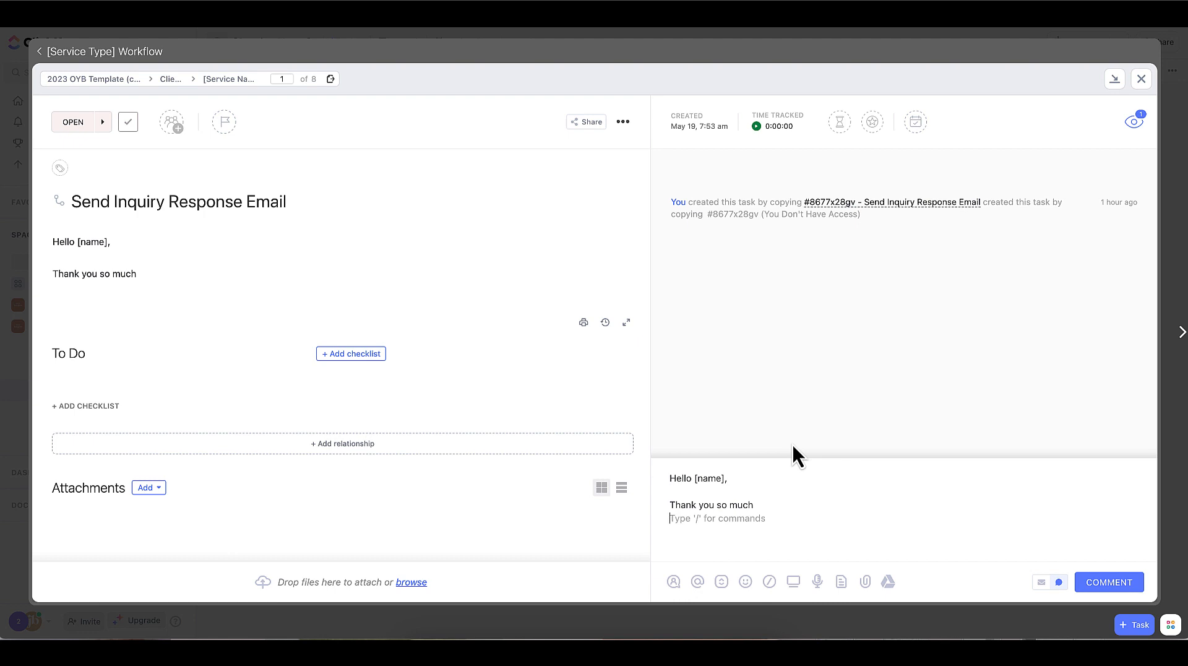
click(1042, 583)
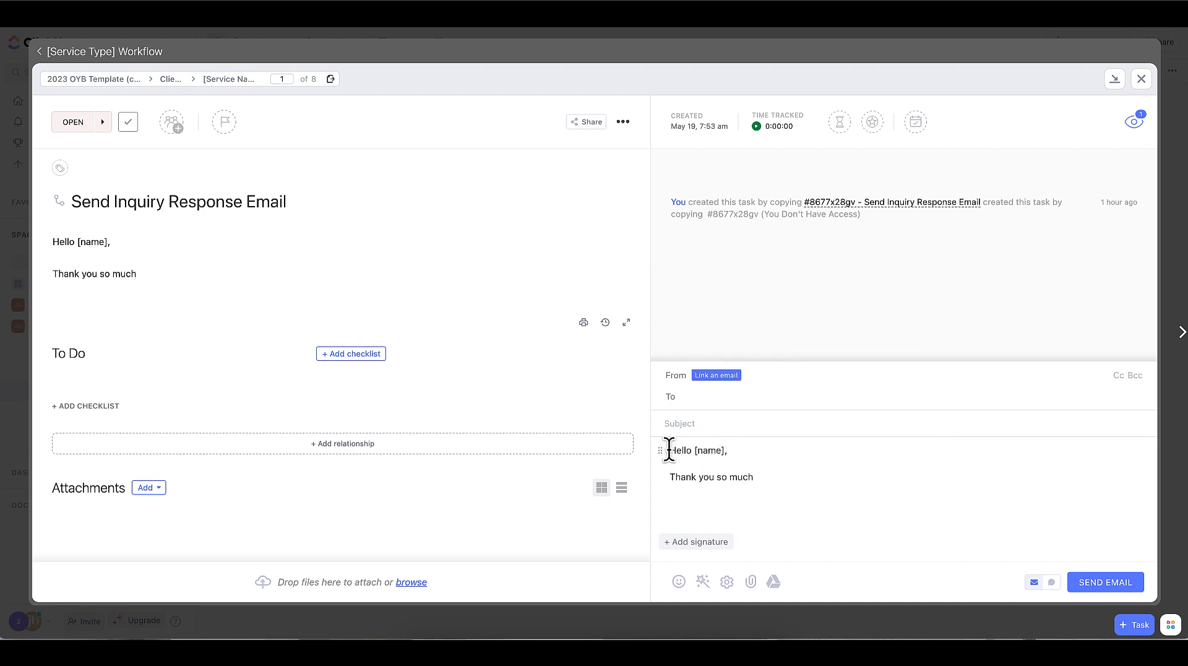
click(787, 495)
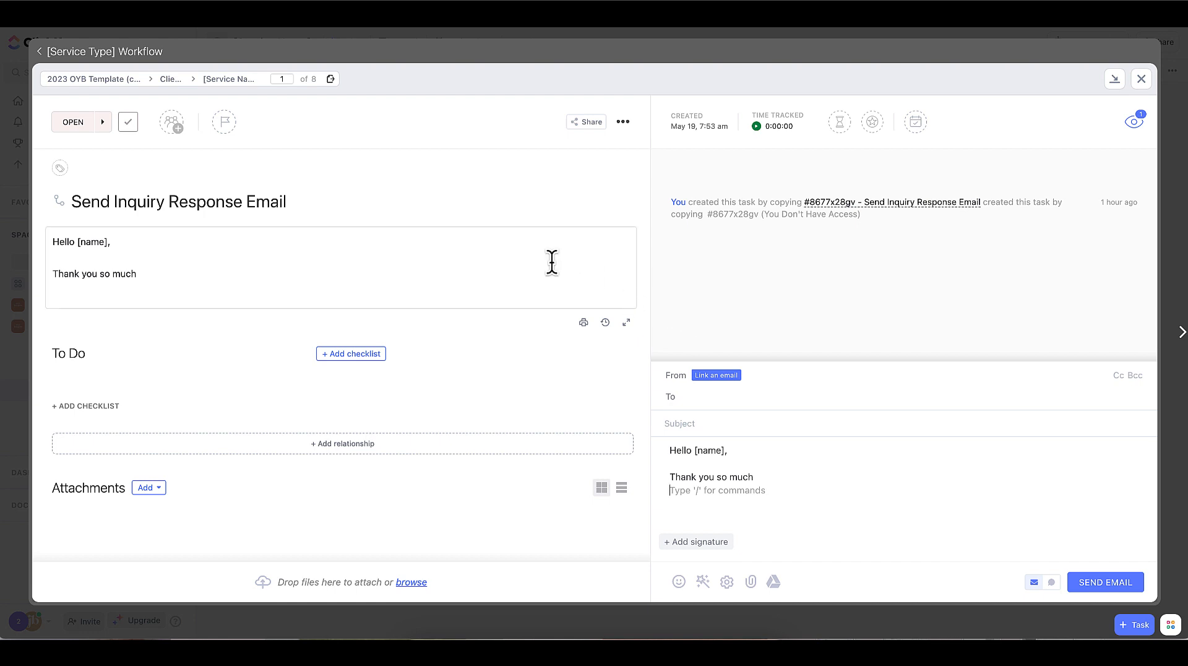
- Return to the parent [Service Type] Workflow task and look over its subtask list
click(117, 50)
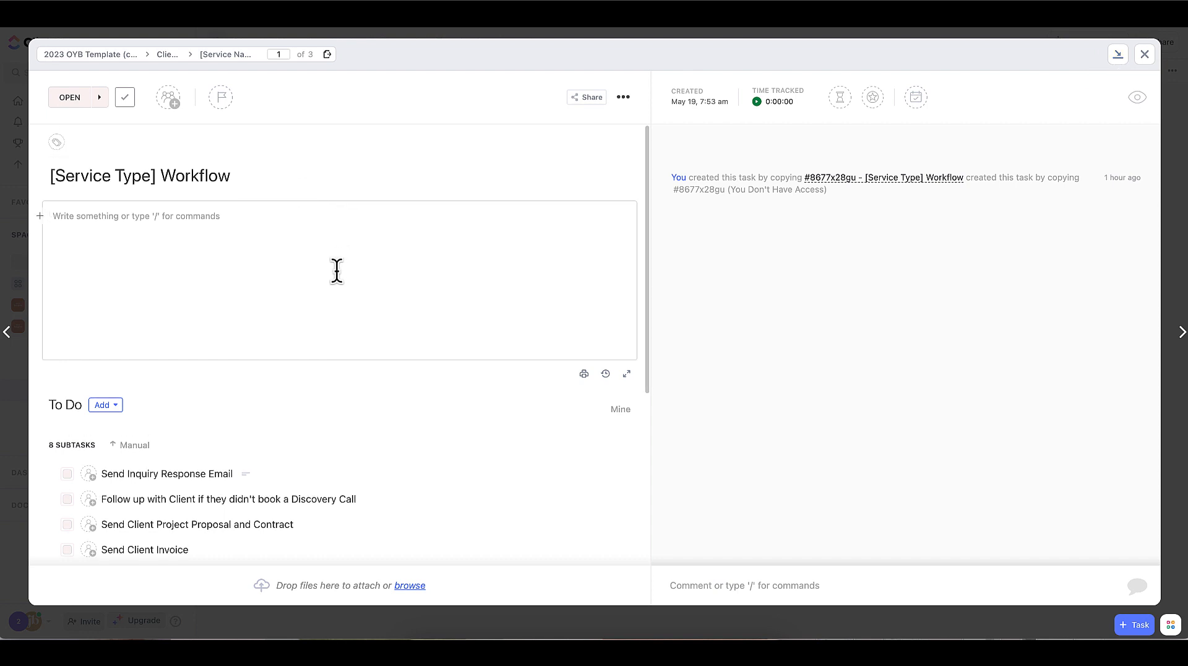
scroll(337, 270, down, 5)
scroll(337, 278, up, 5)
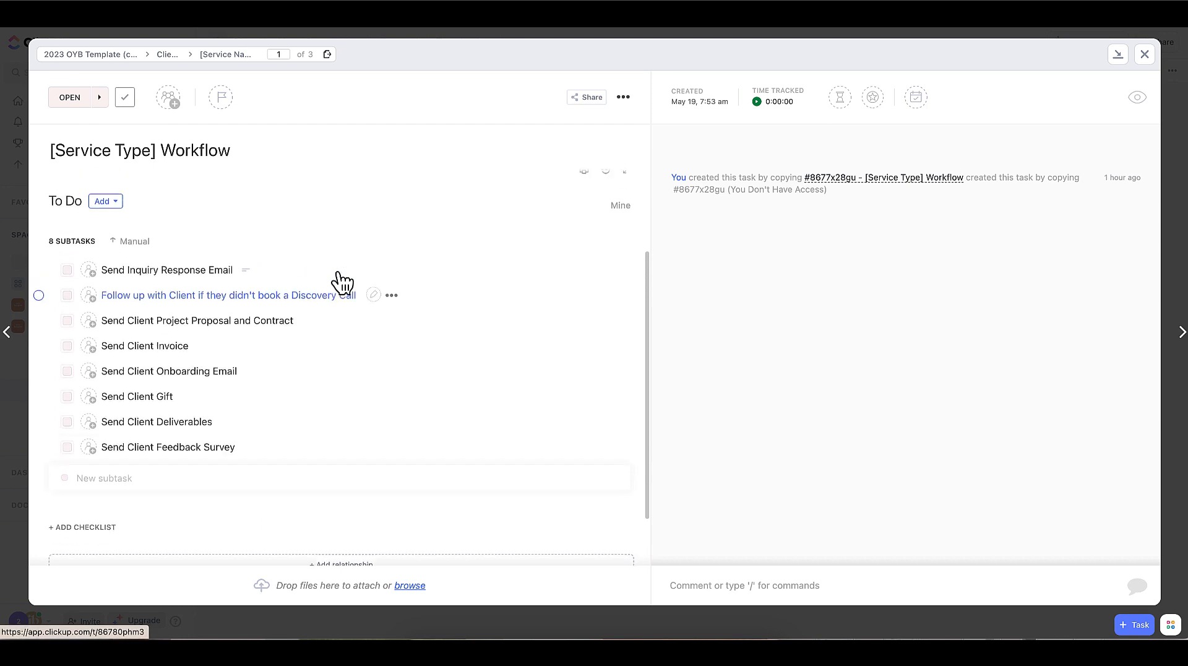
- Enter "Coaching Client Workflow" as the name for a new template of the workflow task, and close the dialog without saving
click(624, 98)
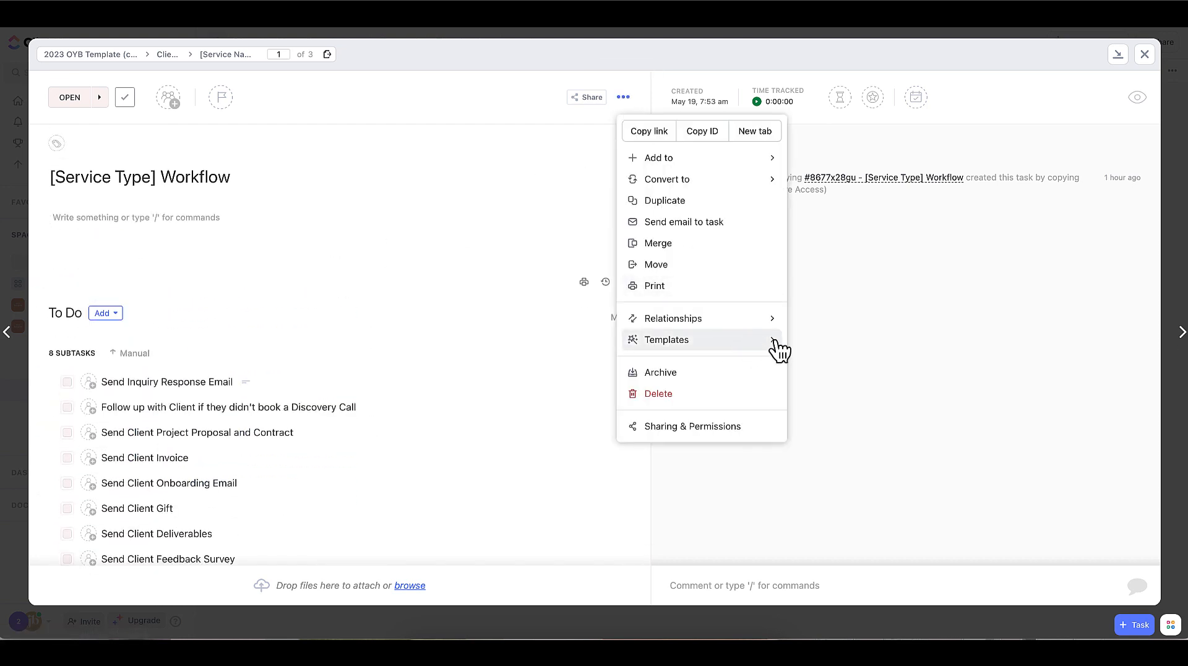
mouse_move(776, 344)
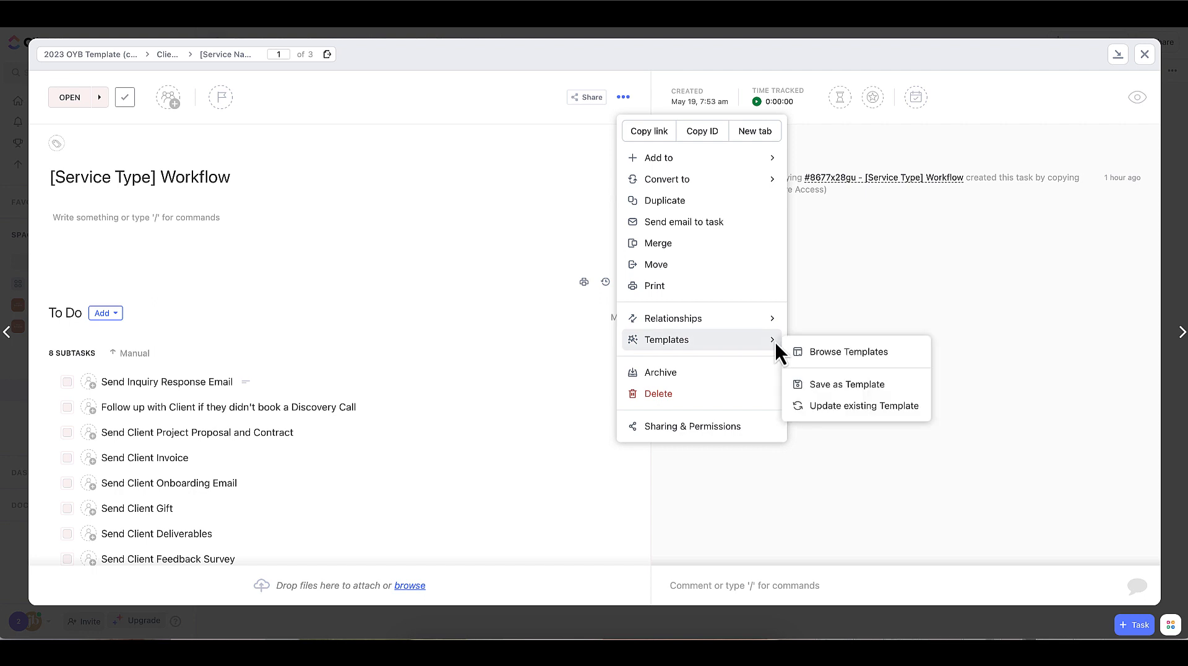
click(836, 384)
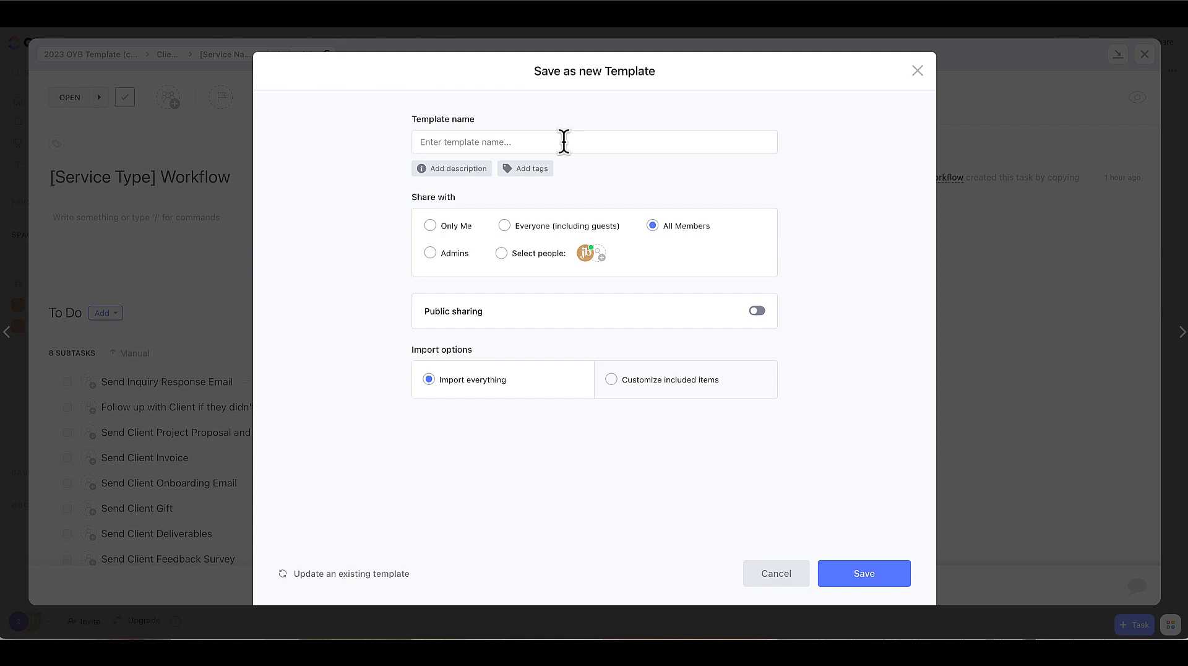
text(Coaching Client Workflow)
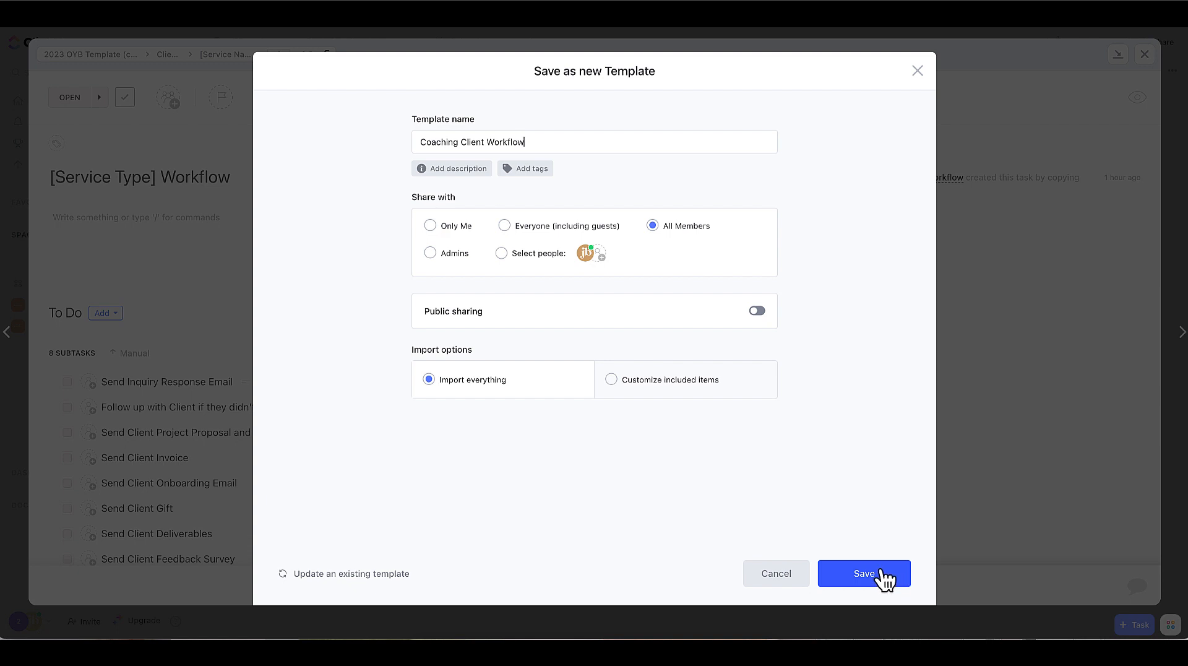
click(917, 72)
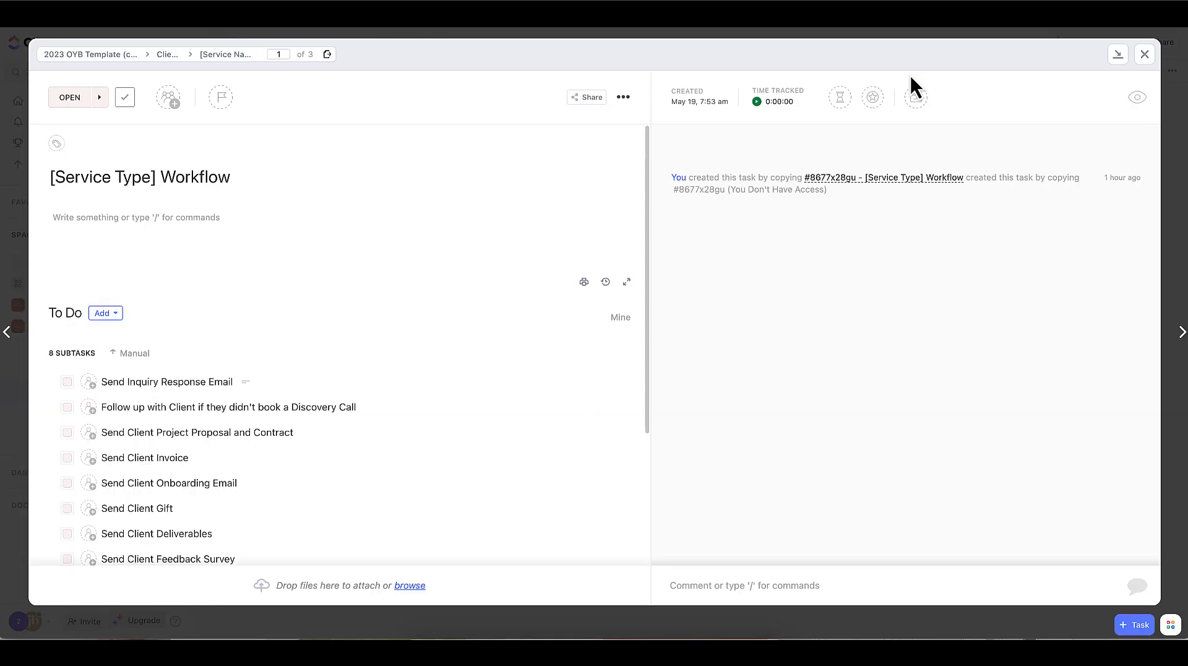
- View the option for updating an existing template from the workflow task, and close it to return to the list
click(624, 97)
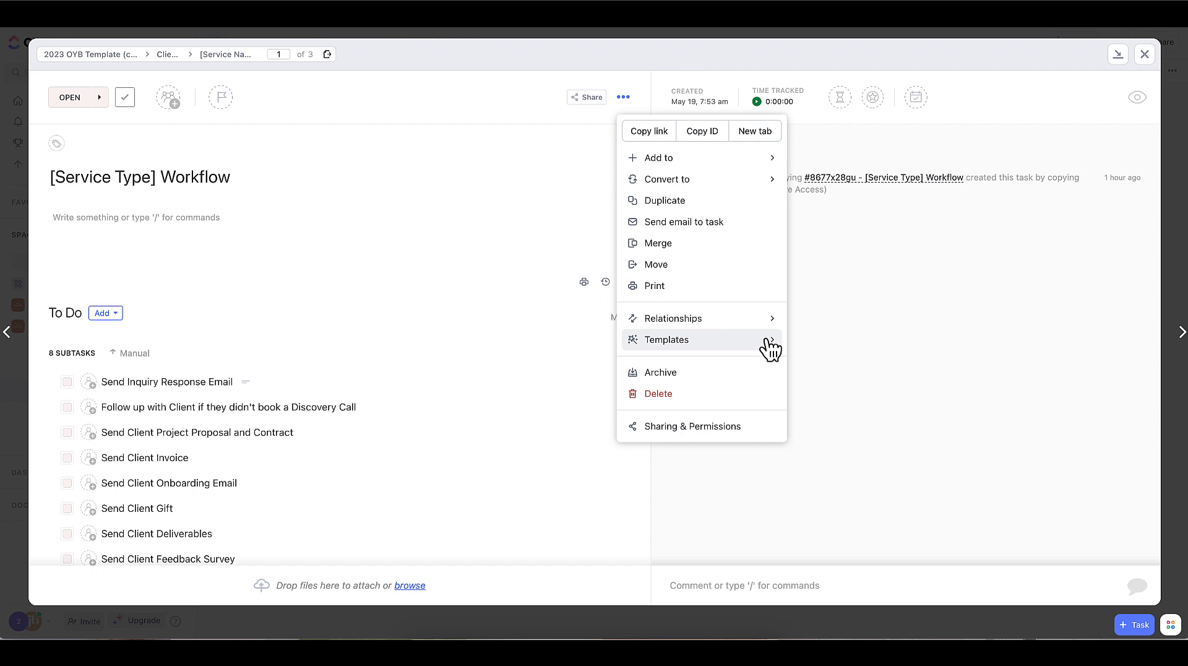
mouse_move(766, 342)
click(857, 406)
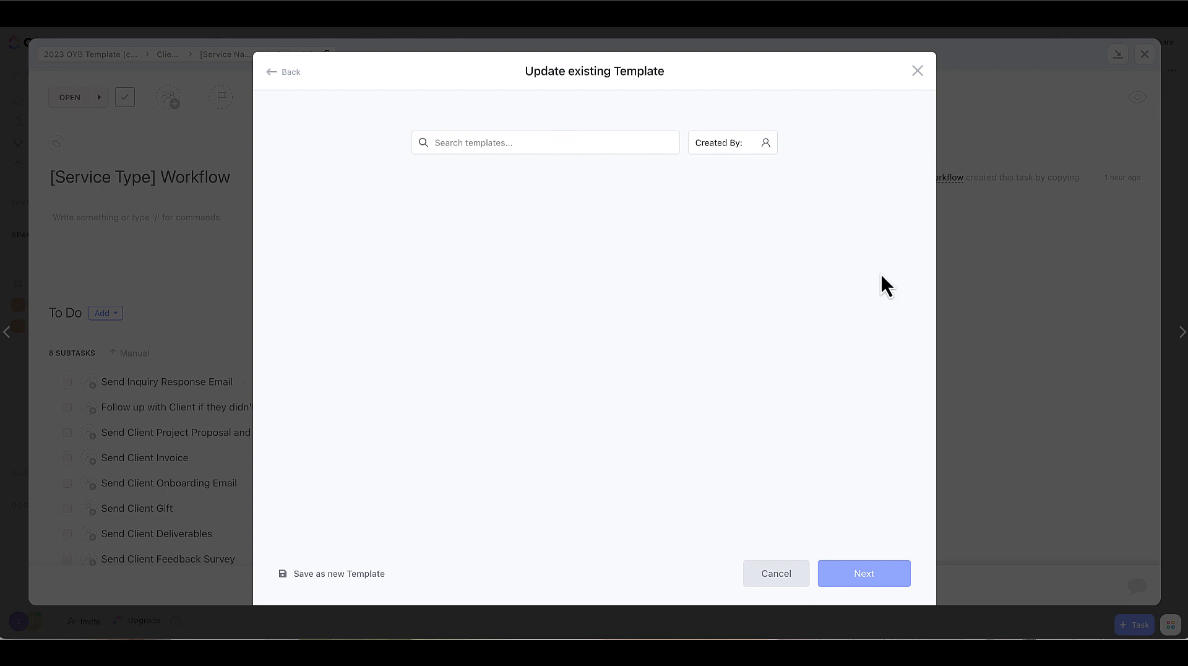
click(919, 72)
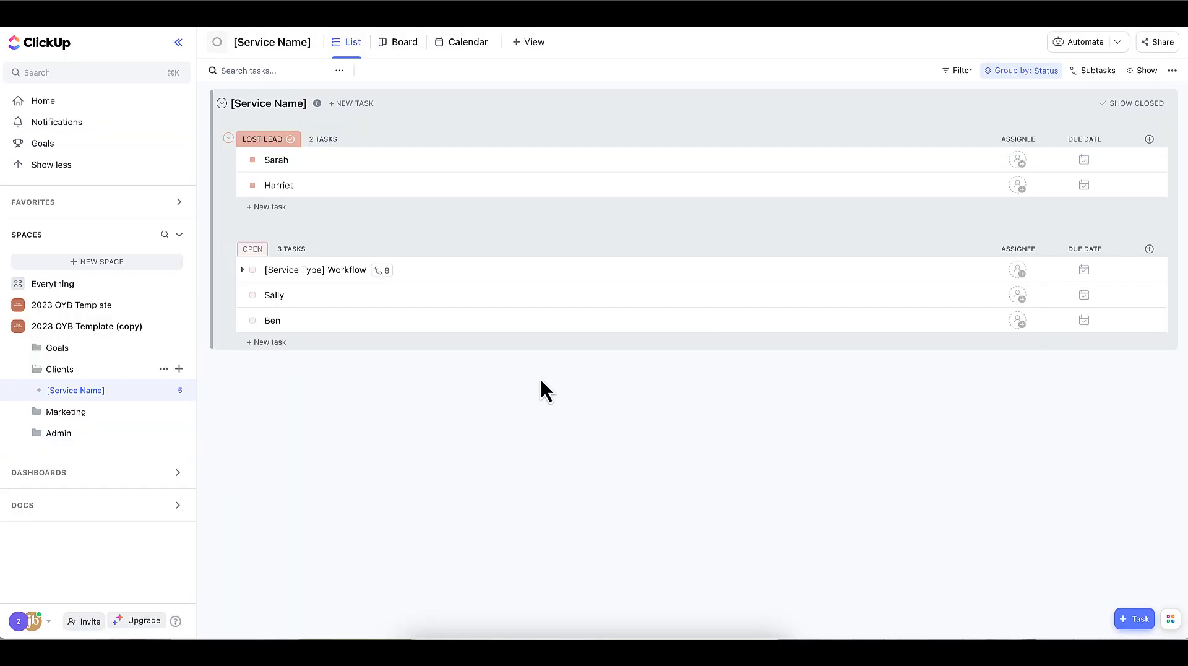